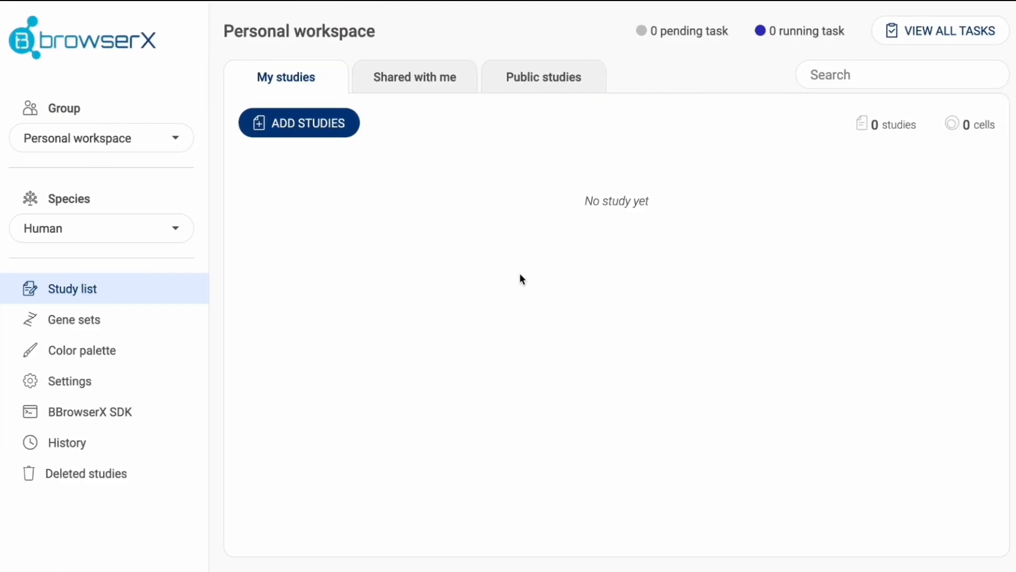
Step: Review the workspace group and species lists, keep Human, and start adding a new study
click(174, 145)
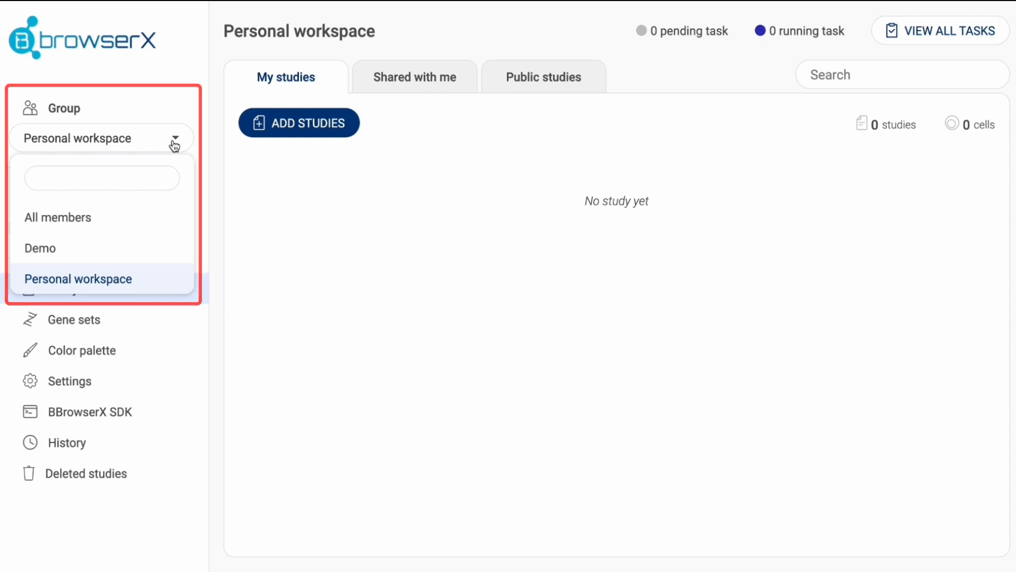
click(175, 145)
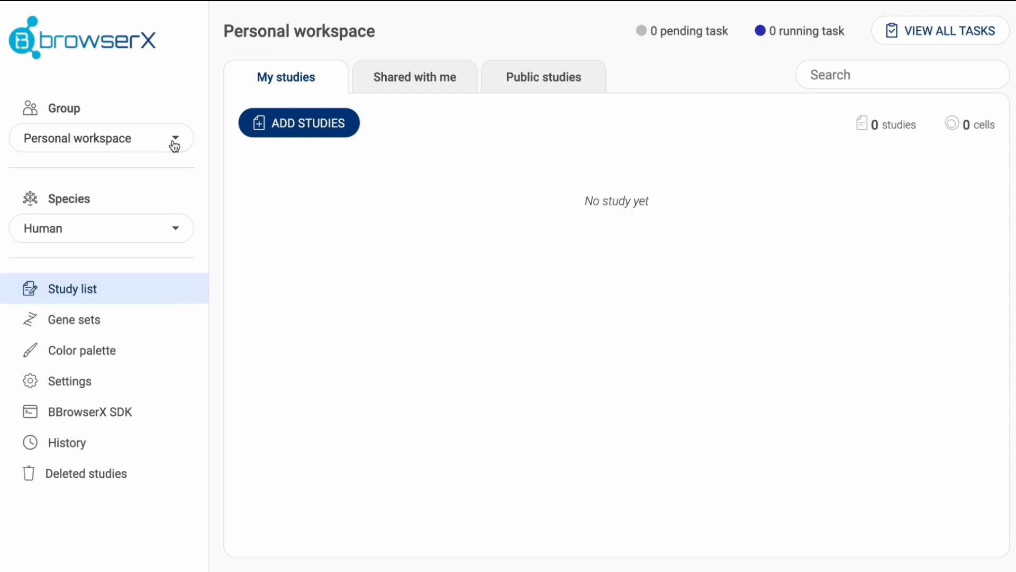
click(177, 229)
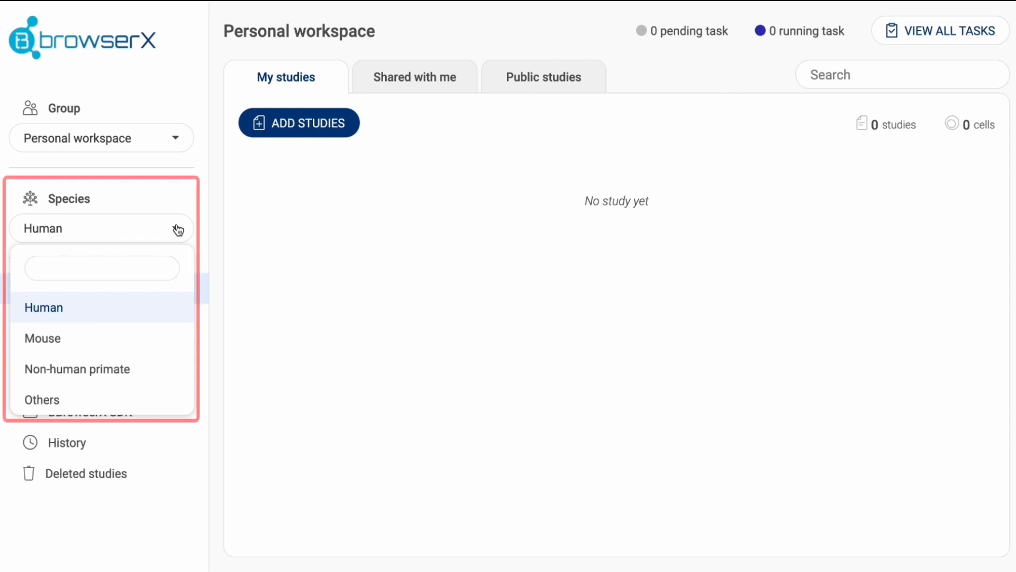
click(177, 228)
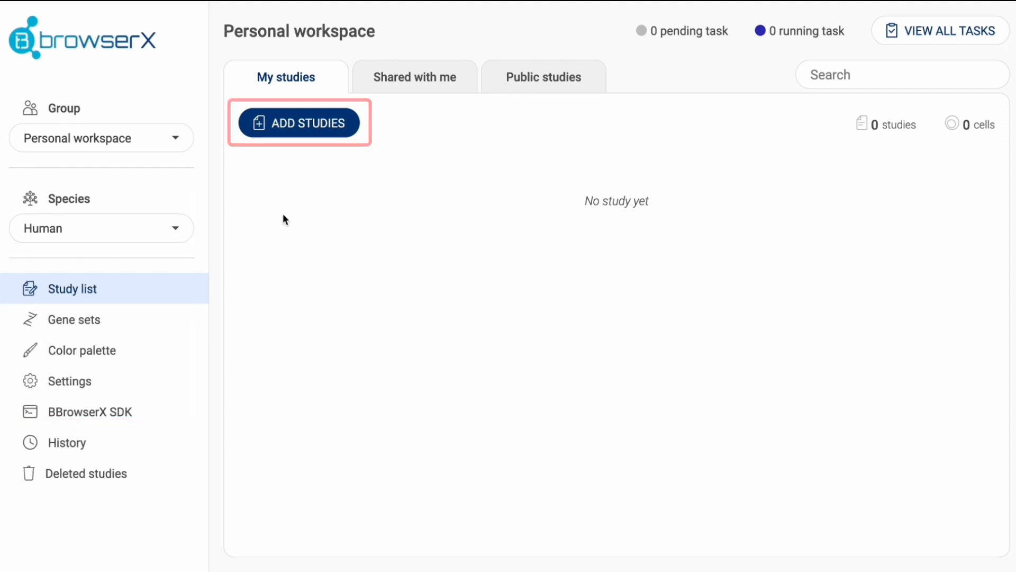
click(303, 127)
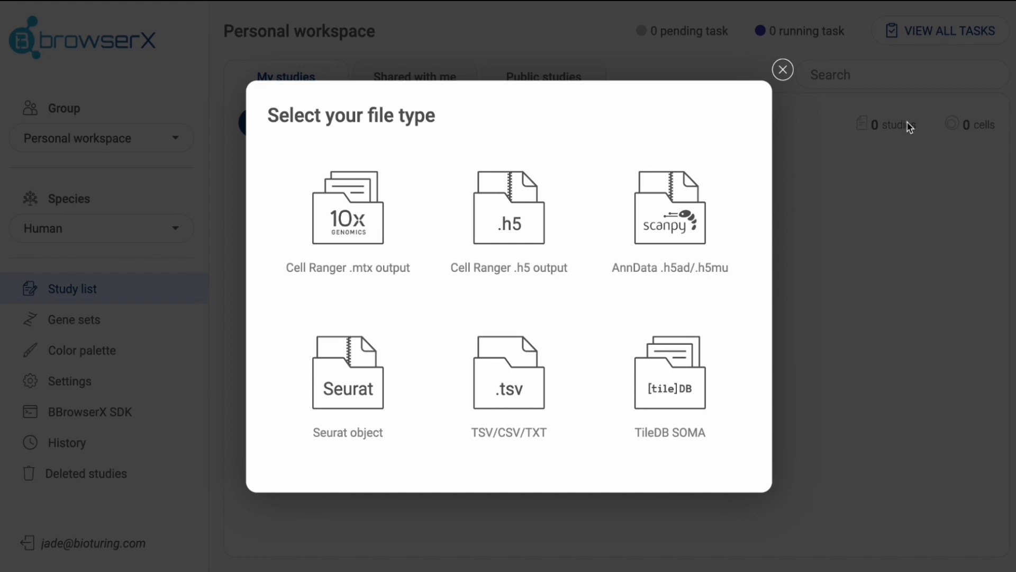
Step: Choose Cell Ranger .mtx output, name the study Demo, and begin choosing Batch 1 input files
click(372, 218)
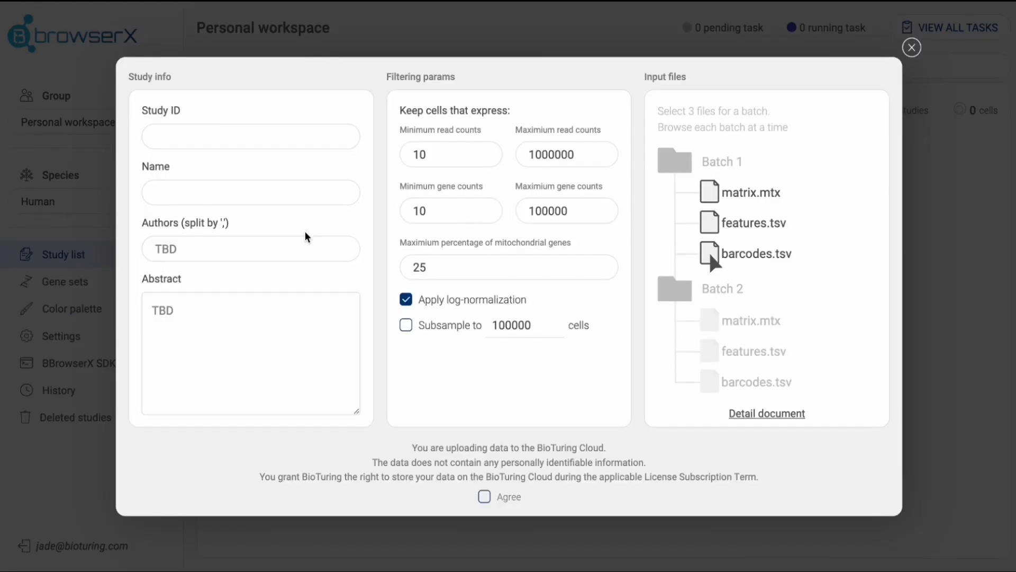
click(300, 195)
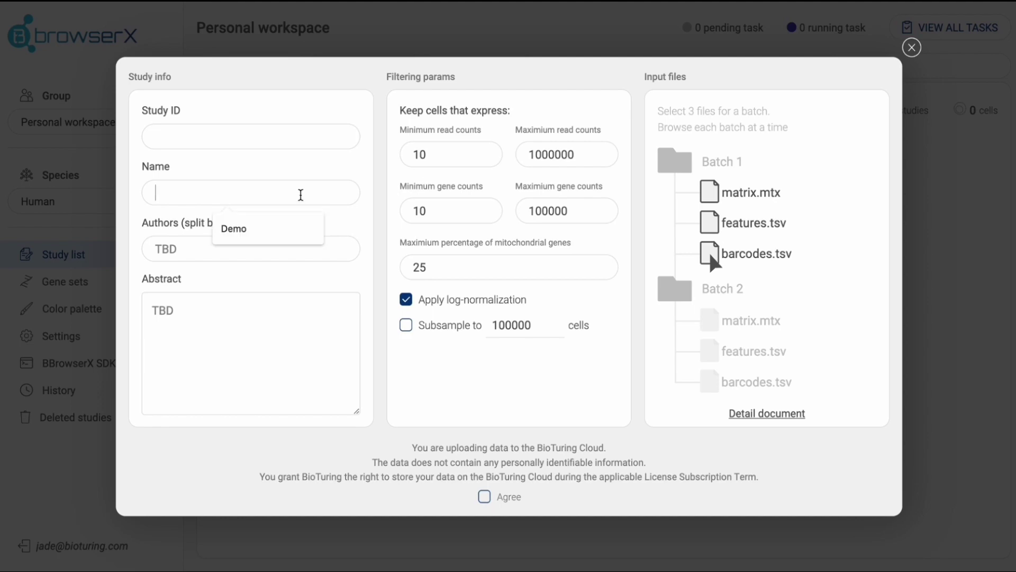
click(291, 224)
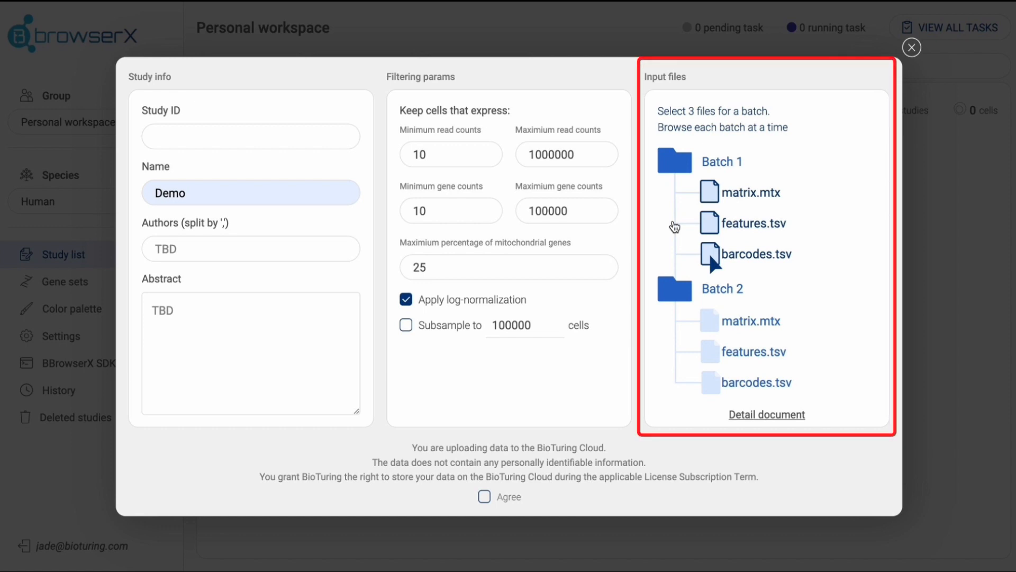
click(674, 228)
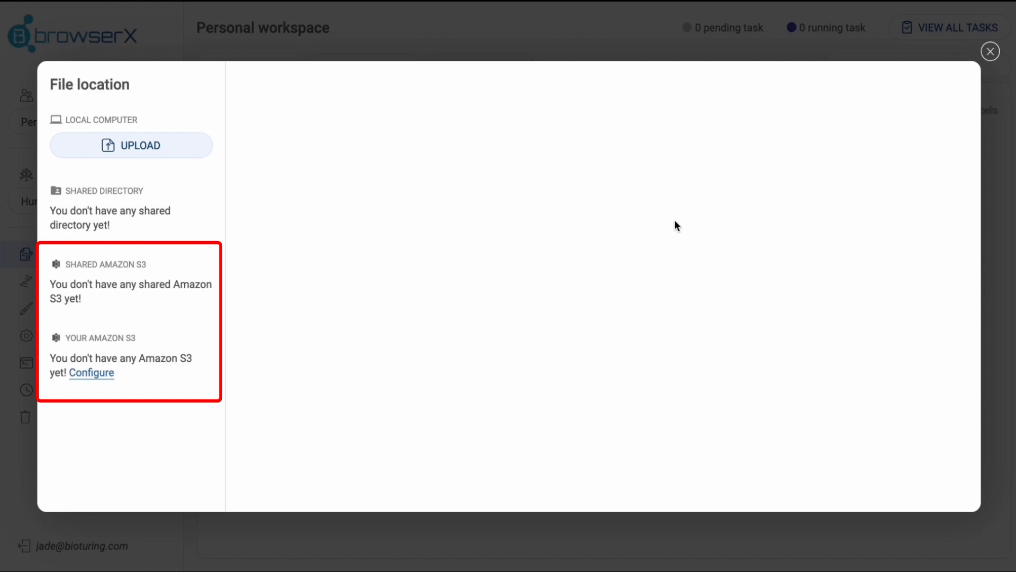
Step: Upload barcodes.tsv, genes.tsv and matrix.mtx from the local Frozen folder as Batch 1
click(130, 145)
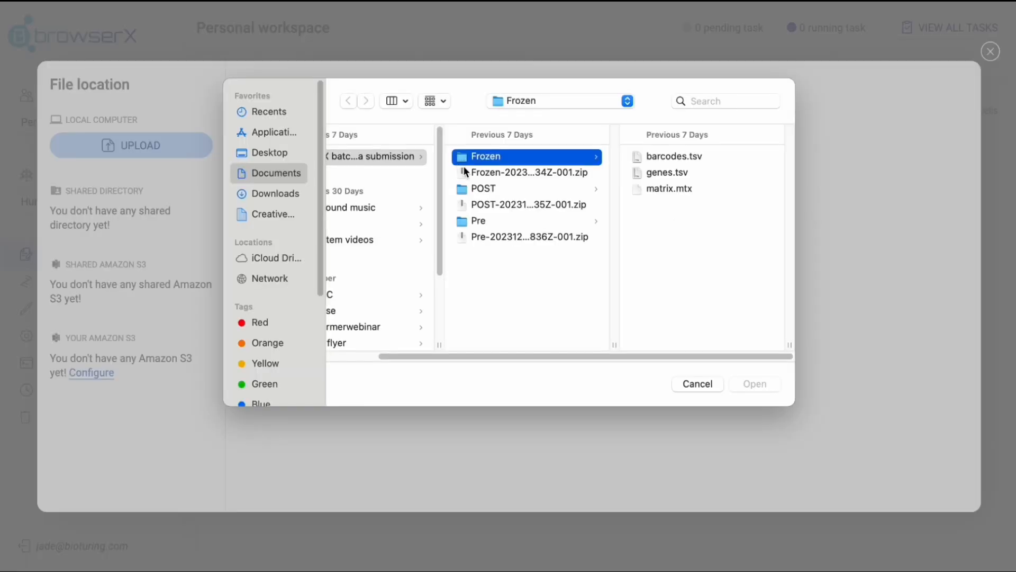
click(675, 156)
shift+click(533, 193)
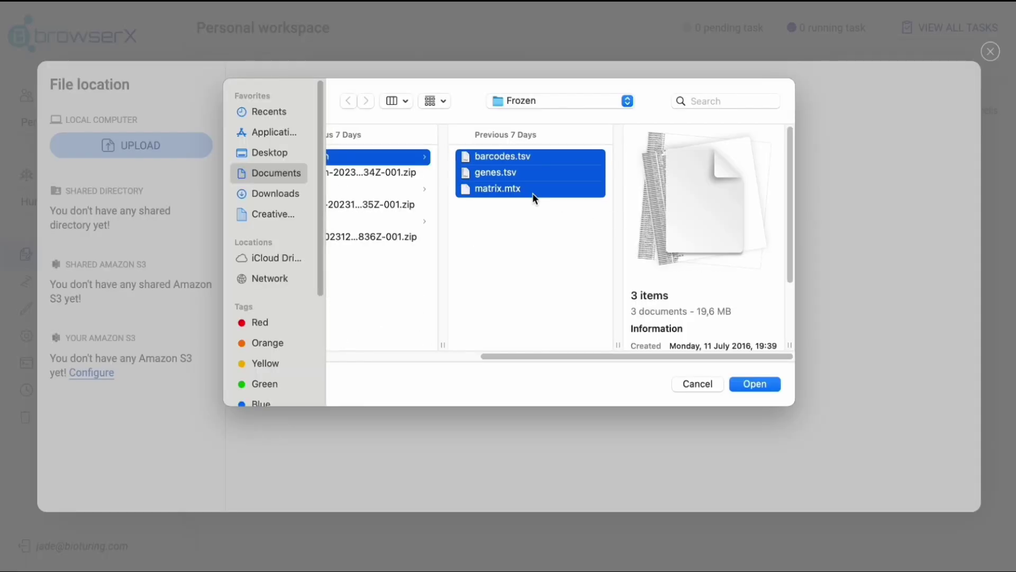
click(756, 384)
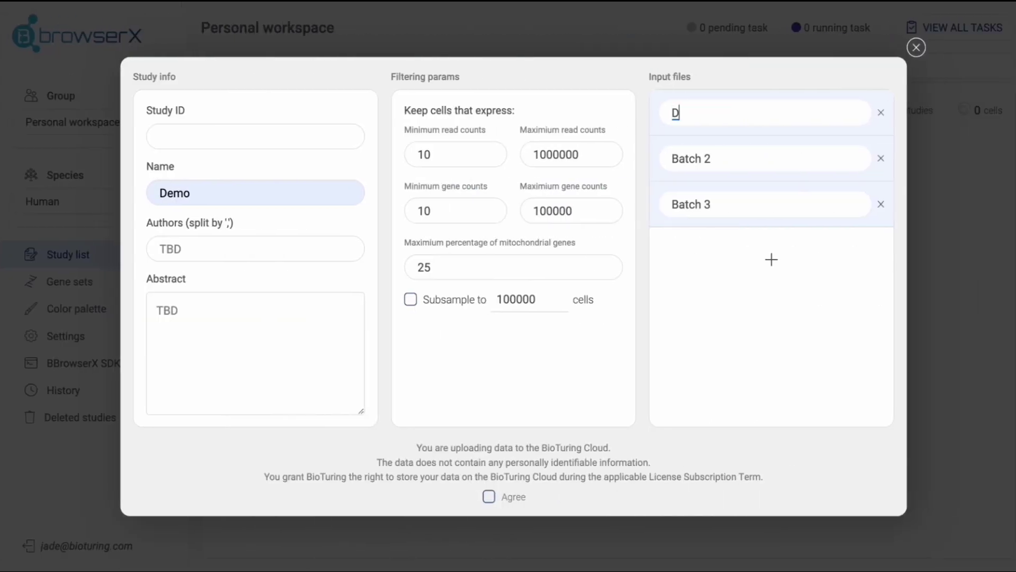
text(Demo 1)
Step: Name the batches Demo 1, Demo 2, Demo 3, accept the upload terms and submit the study
key(Tab)
text(Demo 2)
key(Tab)
text(D)
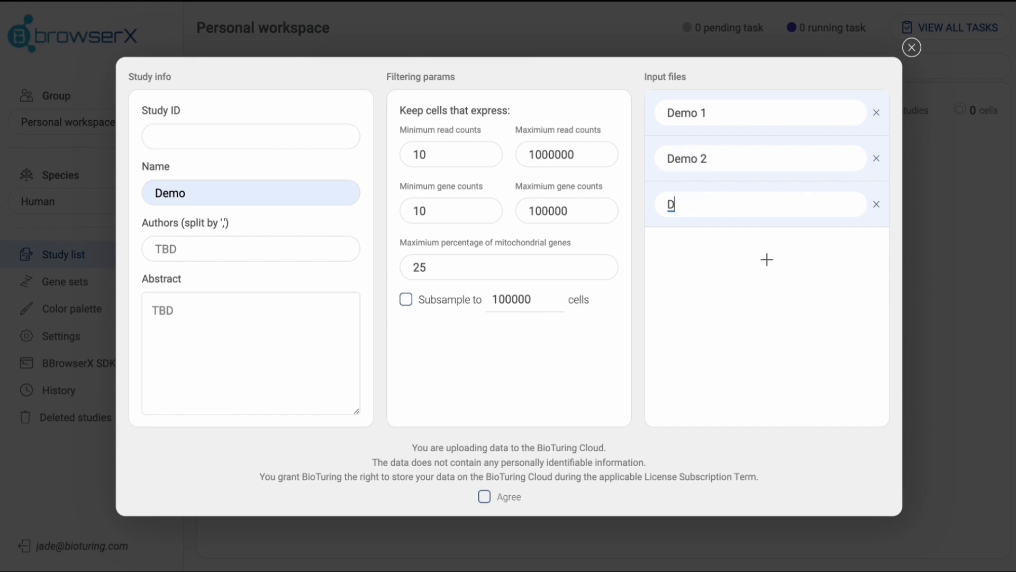
text(emo 3)
click(508, 498)
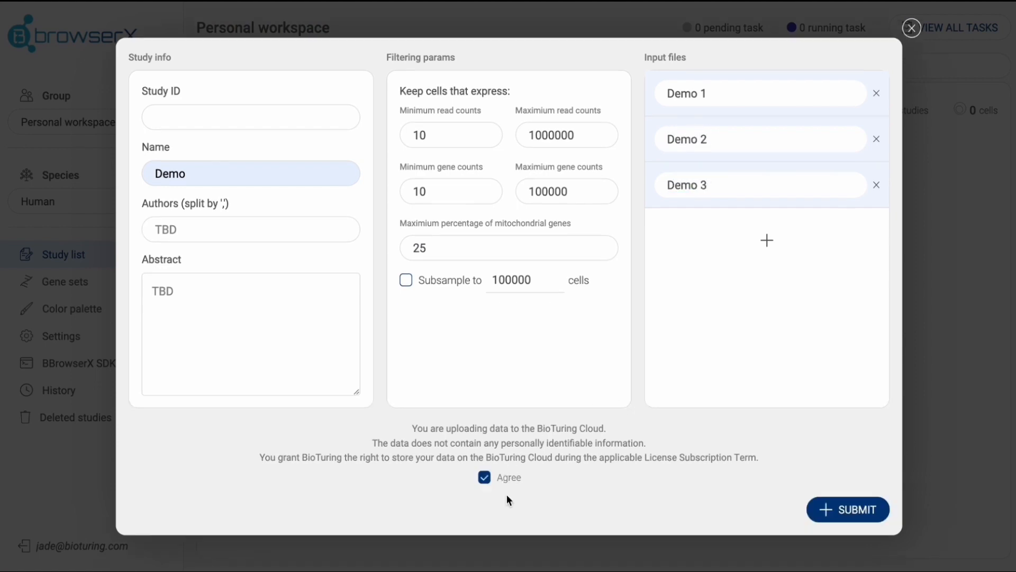
click(829, 508)
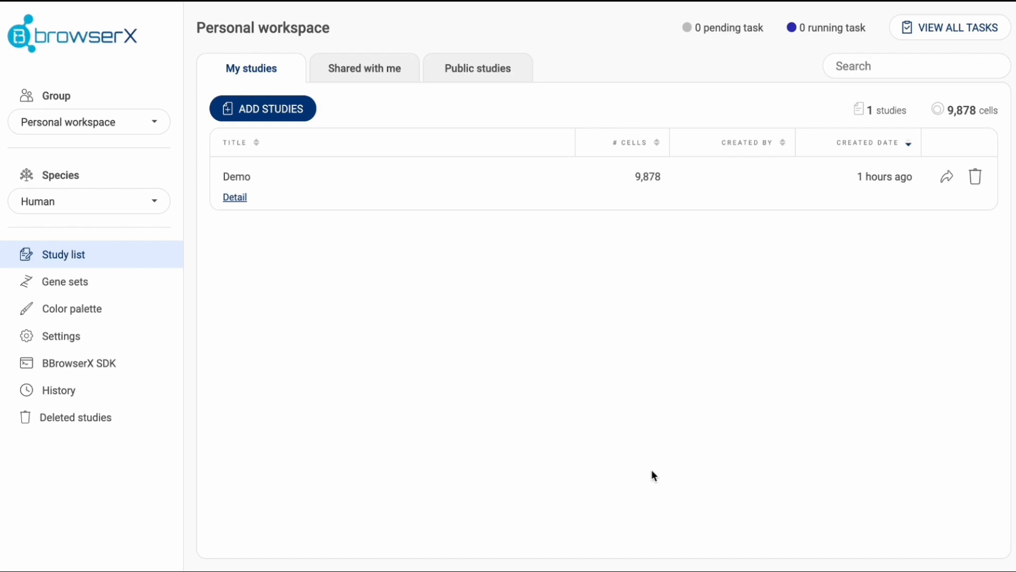
Step: Share the Demo study with a group, then view the Shared with me and Public studies lists
click(946, 177)
click(617, 374)
click(618, 378)
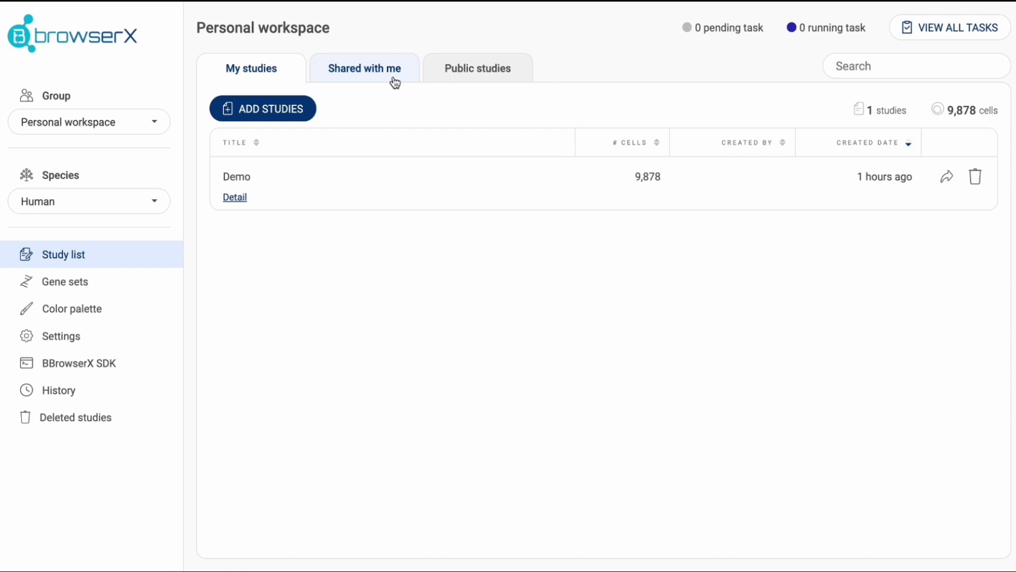
click(394, 82)
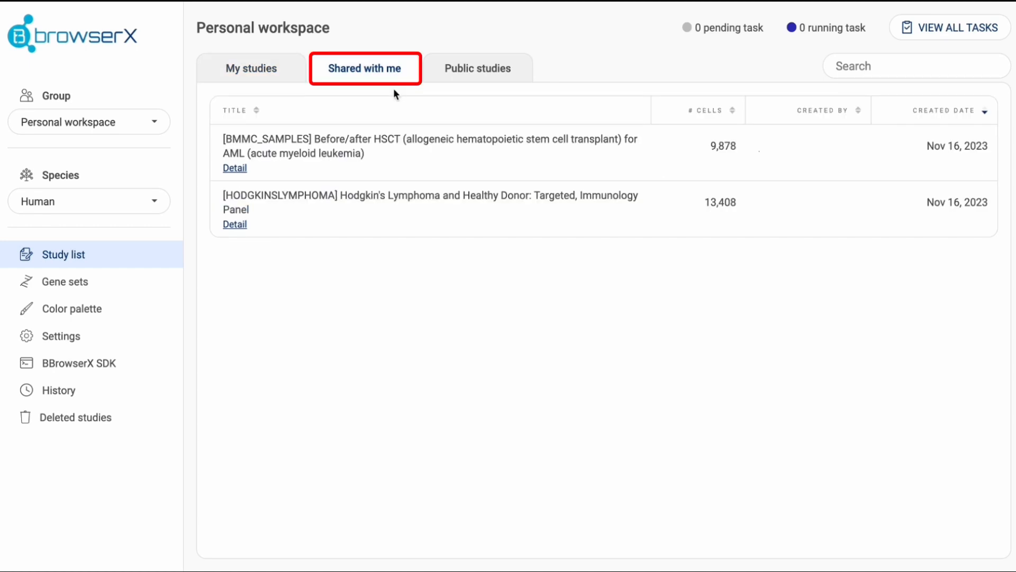
click(469, 76)
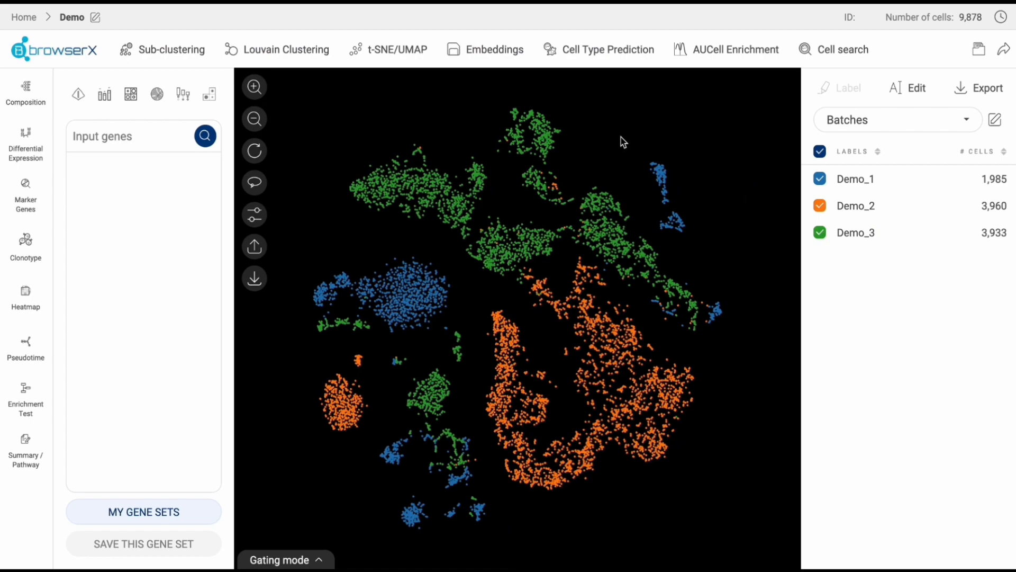
Step: Run Harmony batch correction on the scatter plot using Batches as the batch ID
click(494, 56)
click(294, 173)
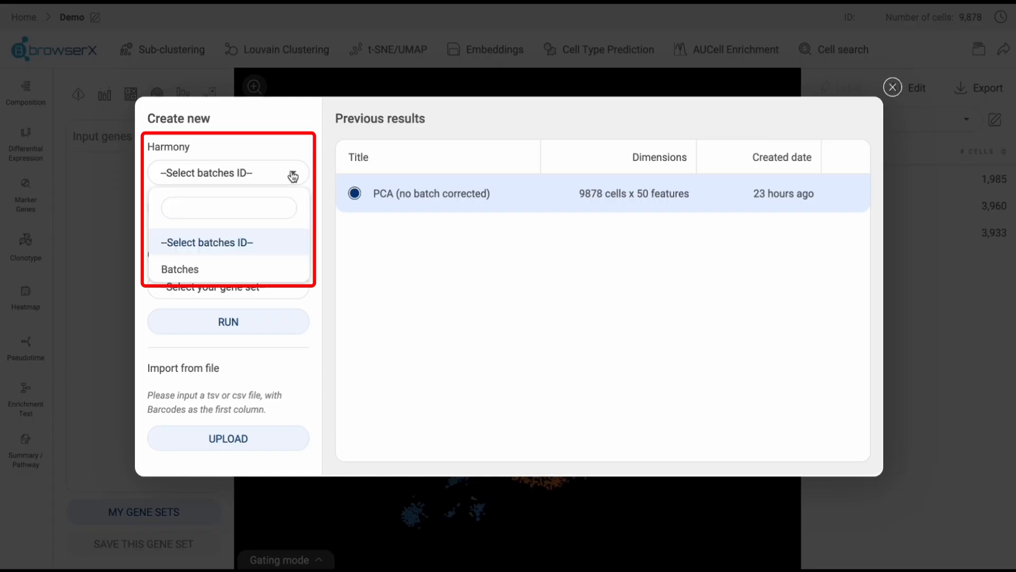
click(270, 268)
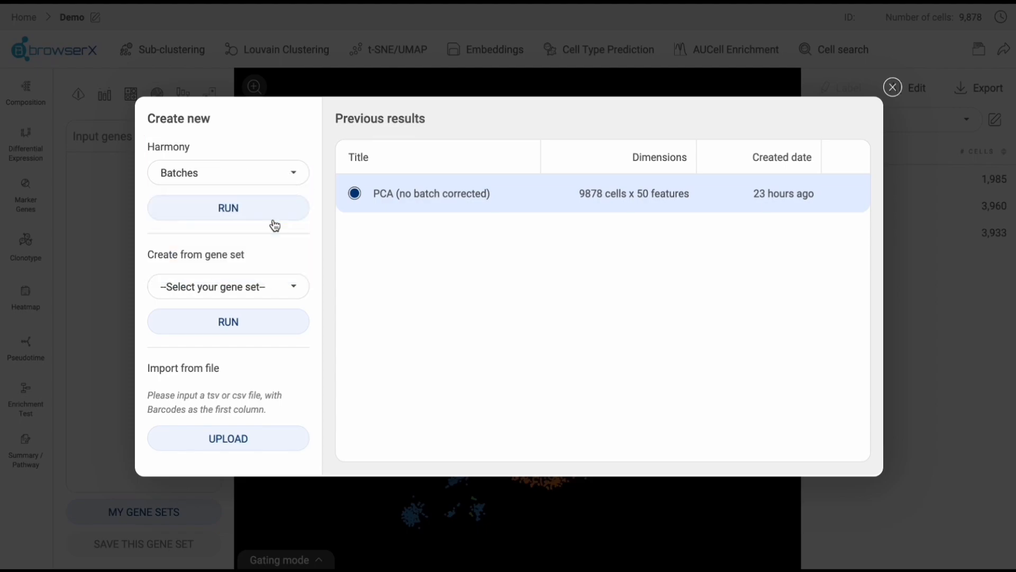
click(274, 215)
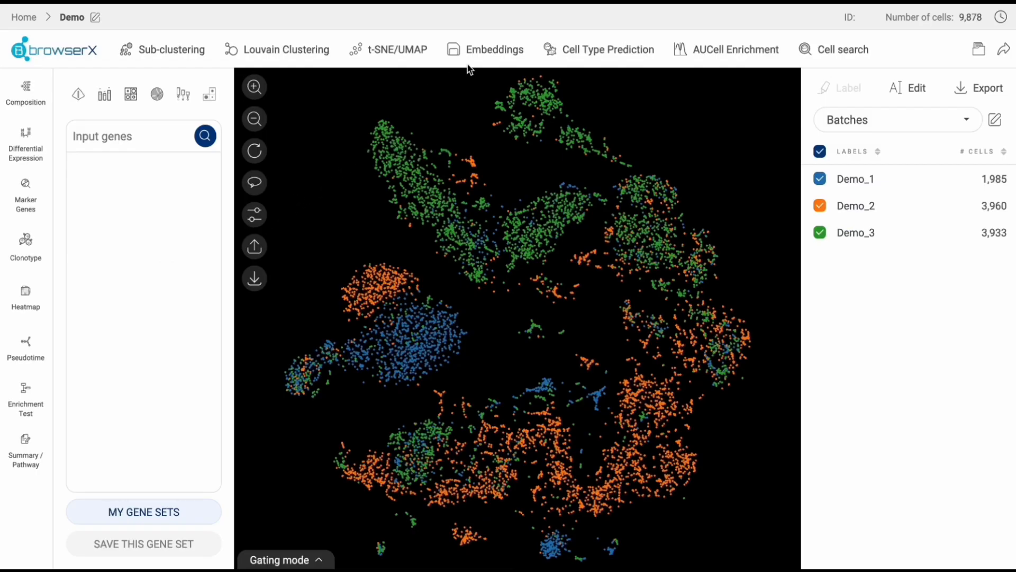
Step: Switch the plot back to the uncorrected PCA embedding
click(482, 56)
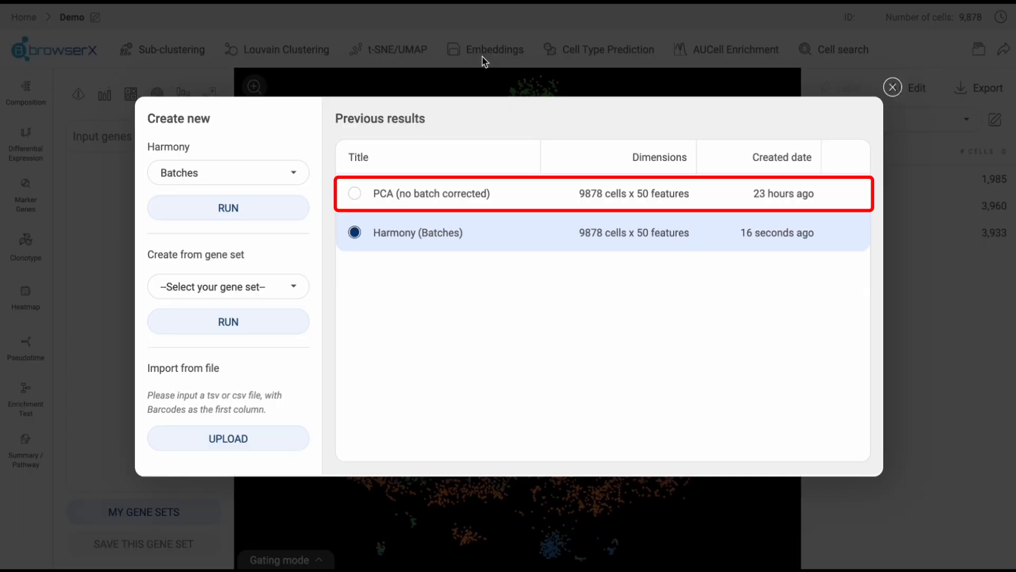
click(355, 194)
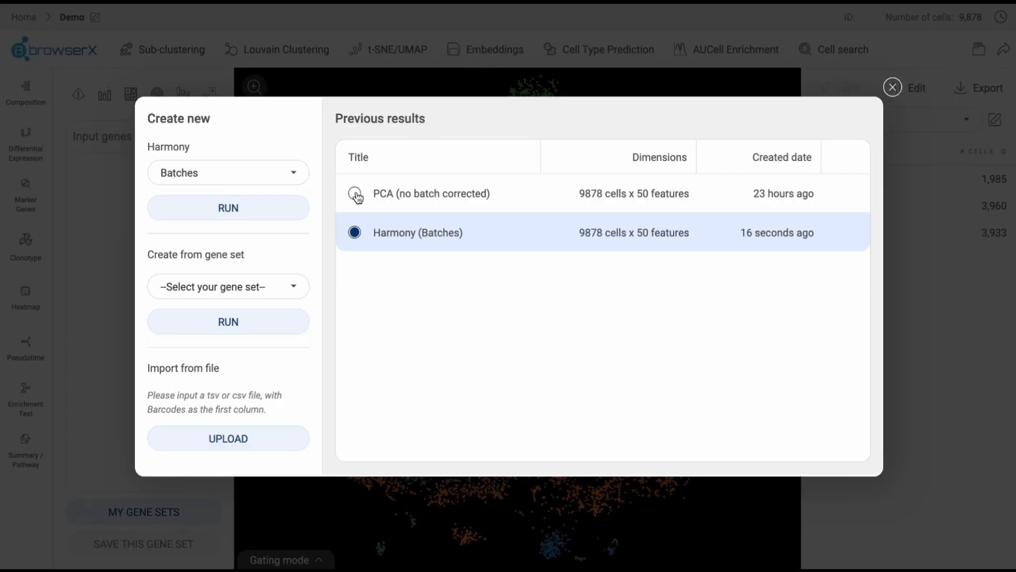